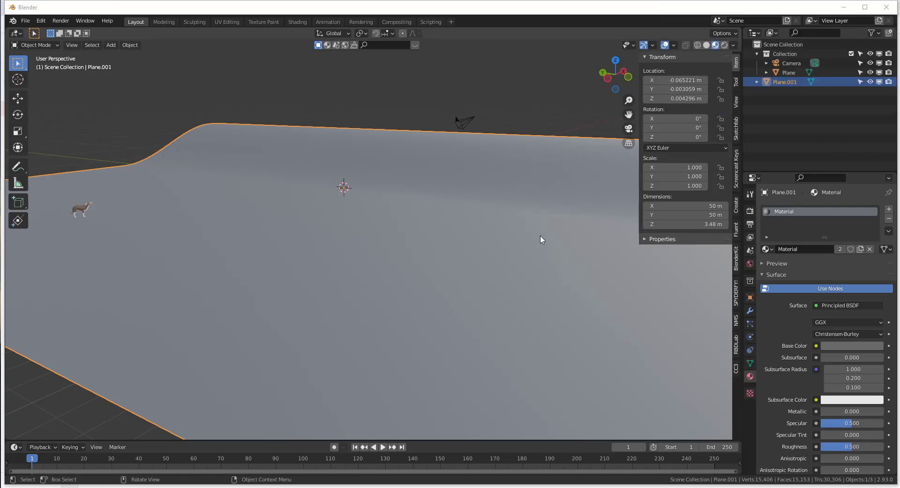
# Place the 3D cursor on the right side of the hilly terrain plane.
pyautogui.scroll(-6, 542, 239)
pyautogui.moveTo(499, 237)
pyautogui.mouseDown(button='middle')
pyautogui.moveTo(518, 237)
pyautogui.moveTo(448, 247)
pyautogui.mouseUp(button='middle')
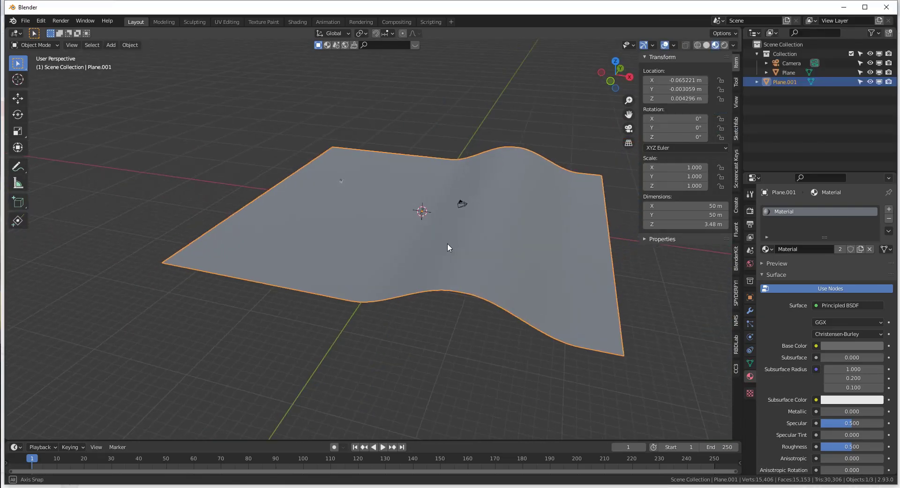
pyautogui.keyDown('shift'); pyautogui.rightClick(594, 235); pyautogui.keyUp('shift')
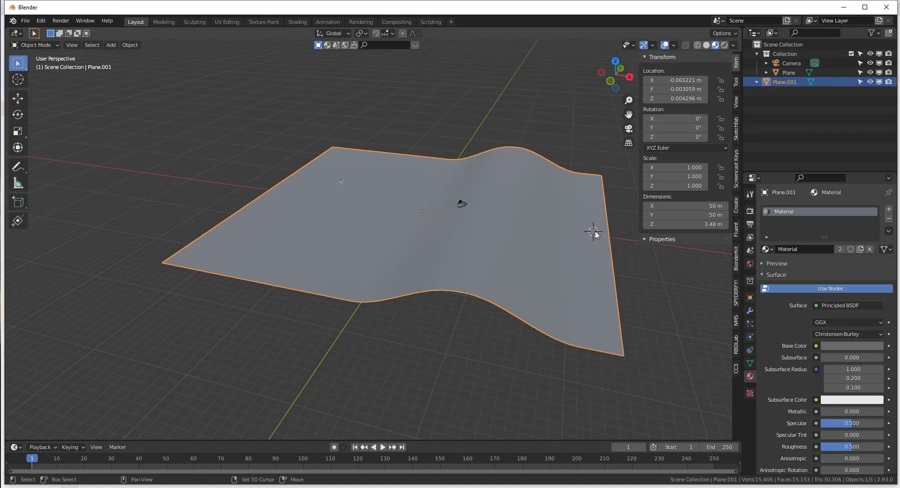
pyautogui.moveTo(575, 247); pyautogui.dragTo(583, 247, button='middle')
pyautogui.scroll(5, 583, 246)
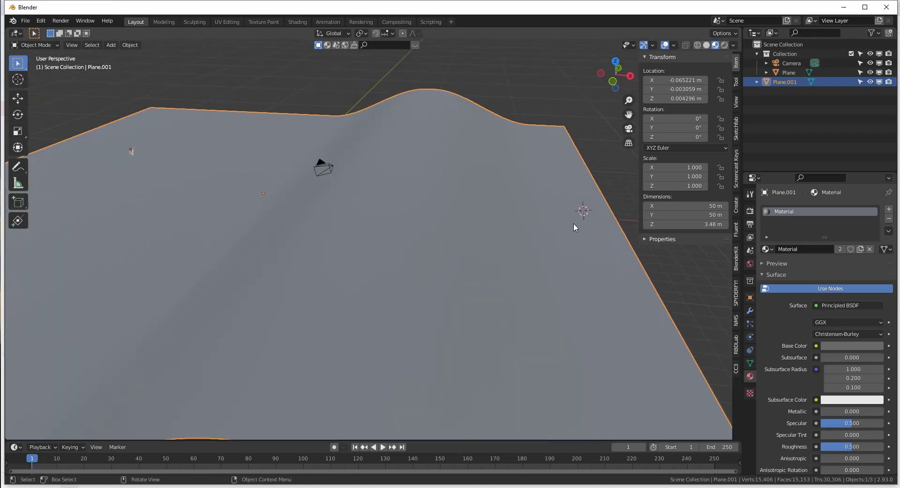
# Add a Spyderfy Beetles bug system named 'Bugs' with a goal, and select it.
pyautogui.click(738, 294)
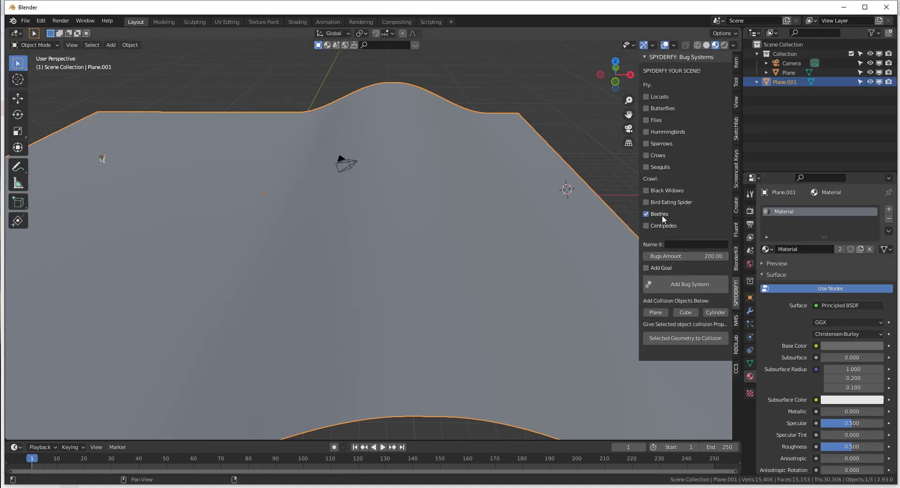
pyautogui.click(679, 244)
pyautogui.write('B')
pyautogui.write('ugs')
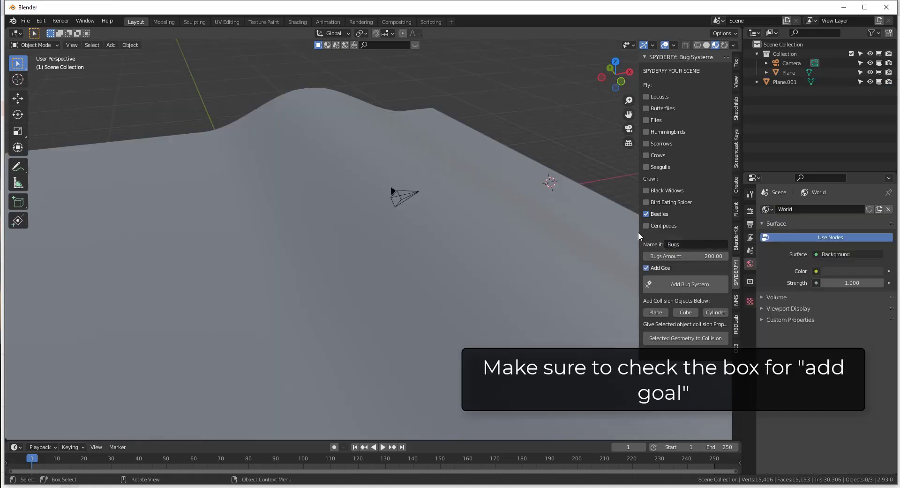
pyautogui.click(689, 284)
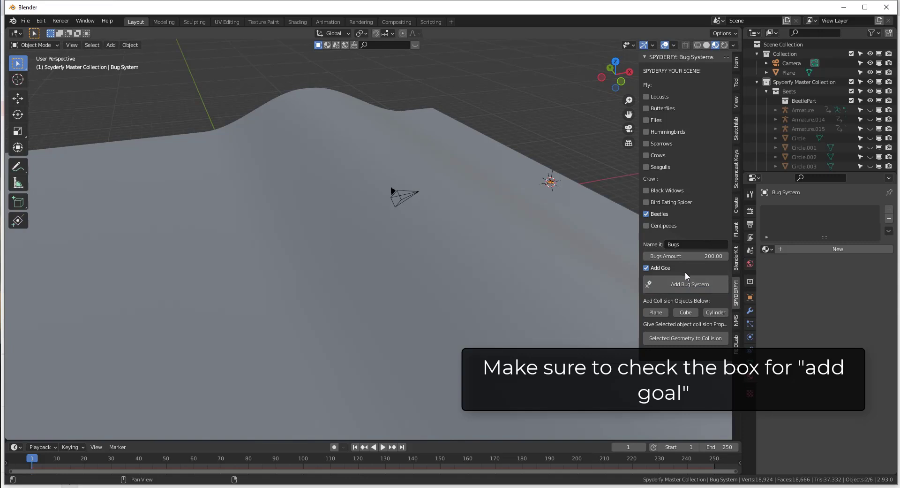
pyautogui.click(555, 179)
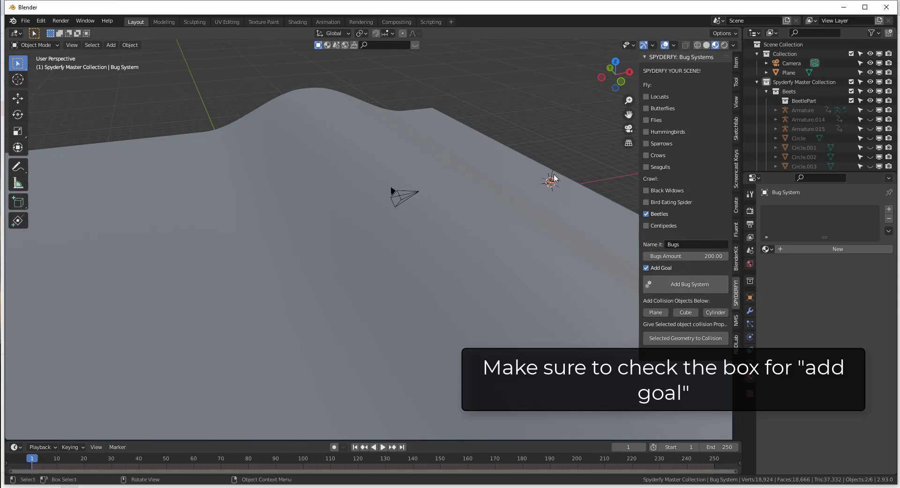
# Frame the bug system and play the swarm simulation, pausing at frame 142.
pyautogui.press('KP_Decimal')
pyautogui.scroll(-5, 496, 243)
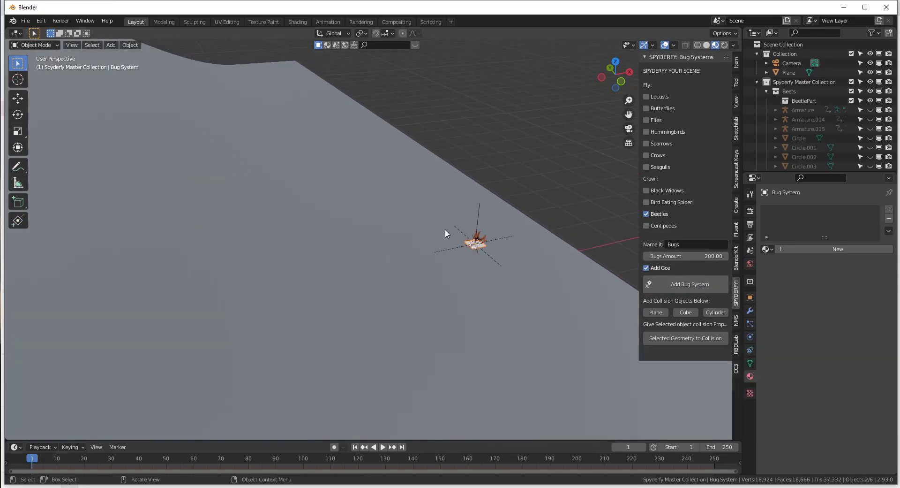
pyautogui.click(382, 447)
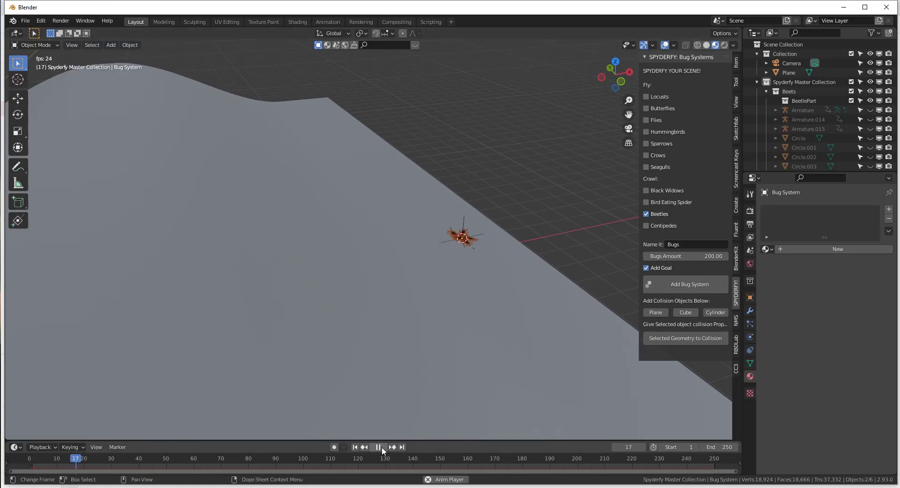
pyautogui.scroll(3, 473, 243)
pyautogui.scroll(2, 486, 251)
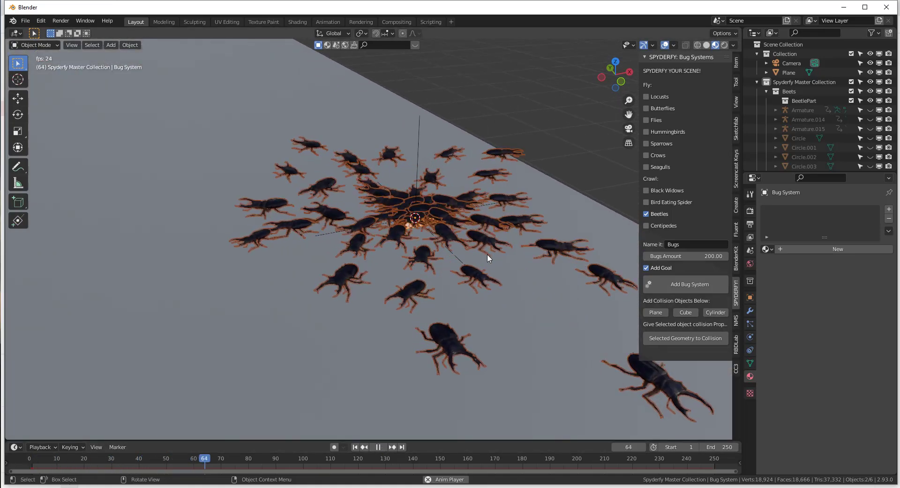
pyautogui.scroll(-5, 494, 248)
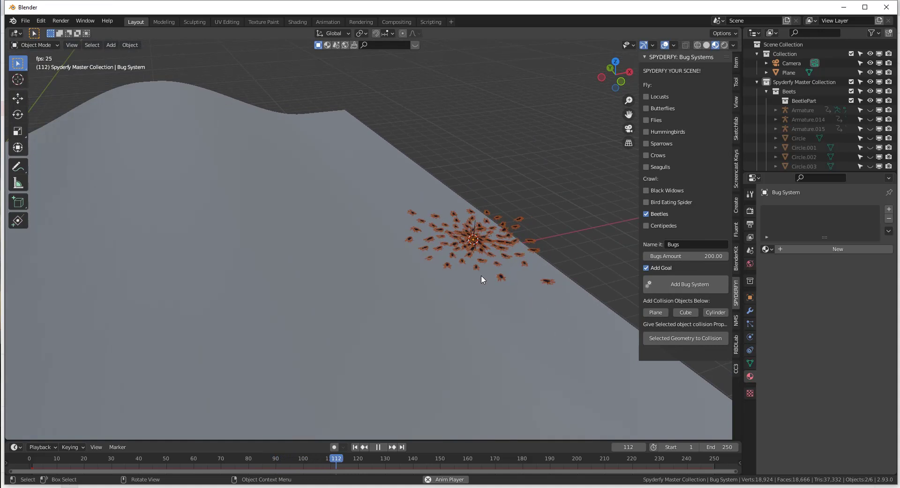
pyautogui.click(379, 447)
# Select the bugsystemgoal object beside the swarm.
pyautogui.moveTo(432, 285); pyautogui.dragTo(457, 264, button='middle')
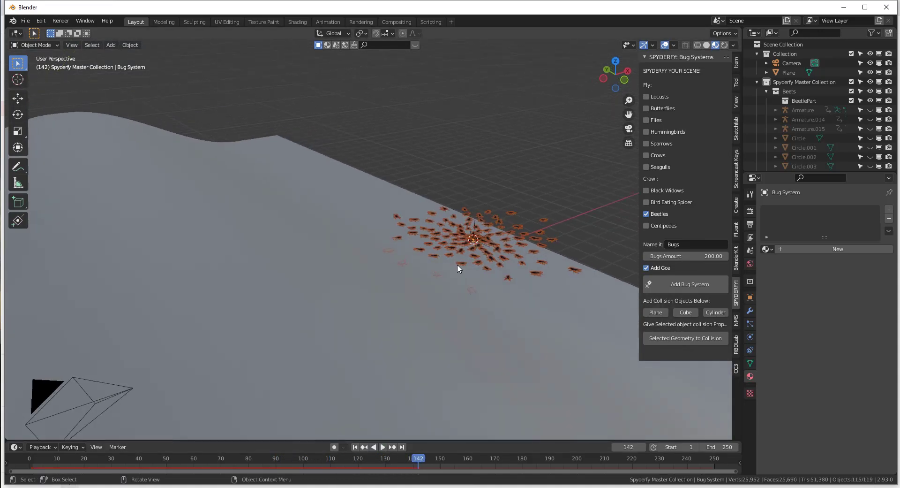
pyautogui.click(474, 228)
pyautogui.scroll(-7, 499, 211)
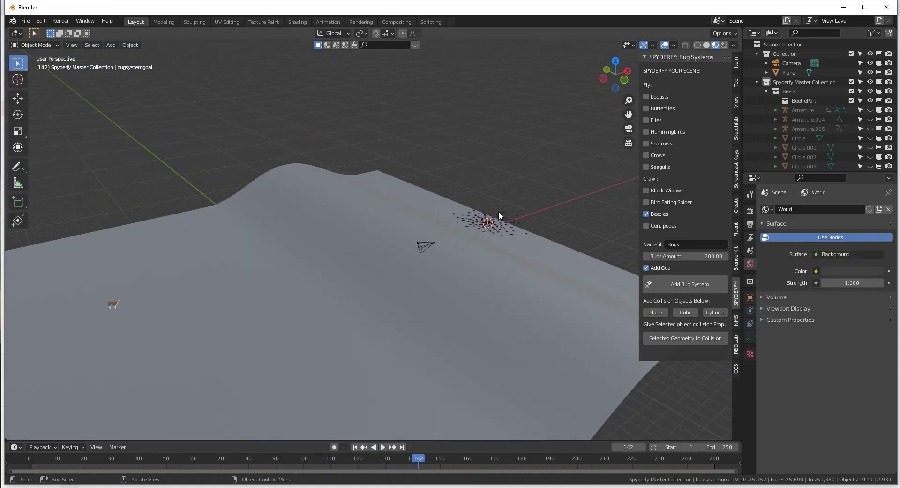
# In top view, move the bugsystemgoal to the far left of the terrain.
pyautogui.click(616, 61)
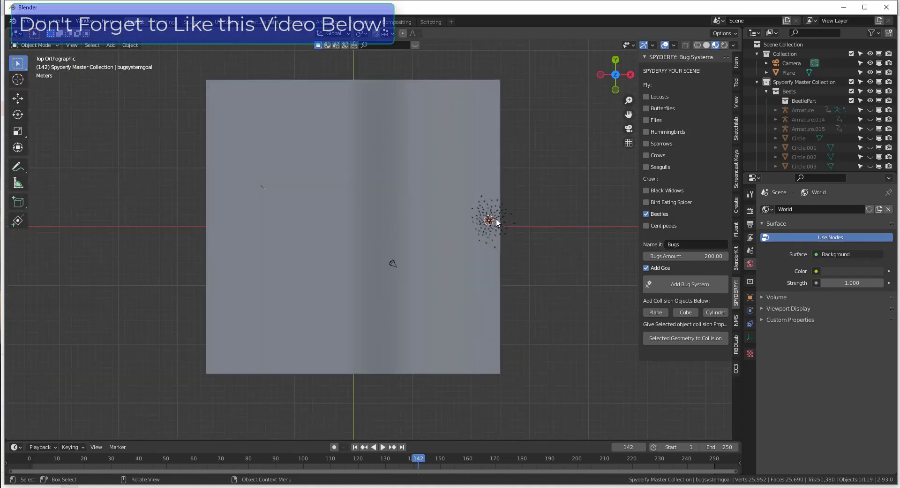
pyautogui.press('g')
pyautogui.click(284, 256)
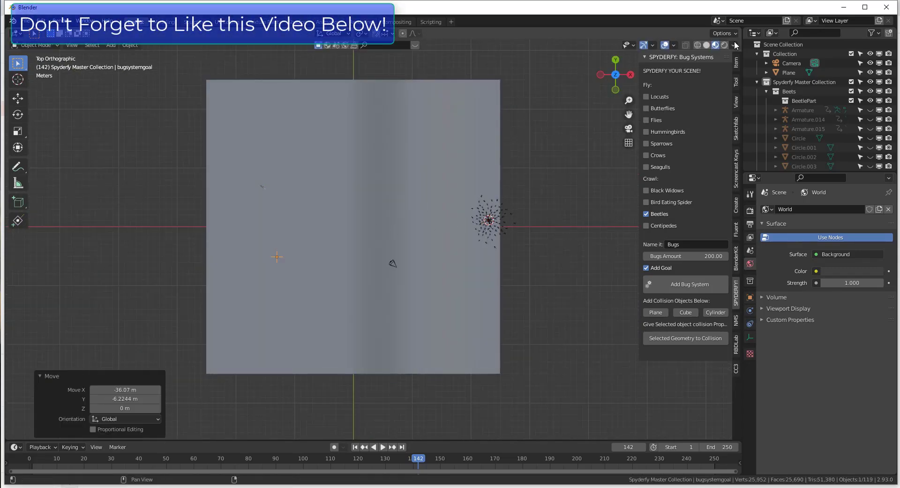
pyautogui.click(707, 46)
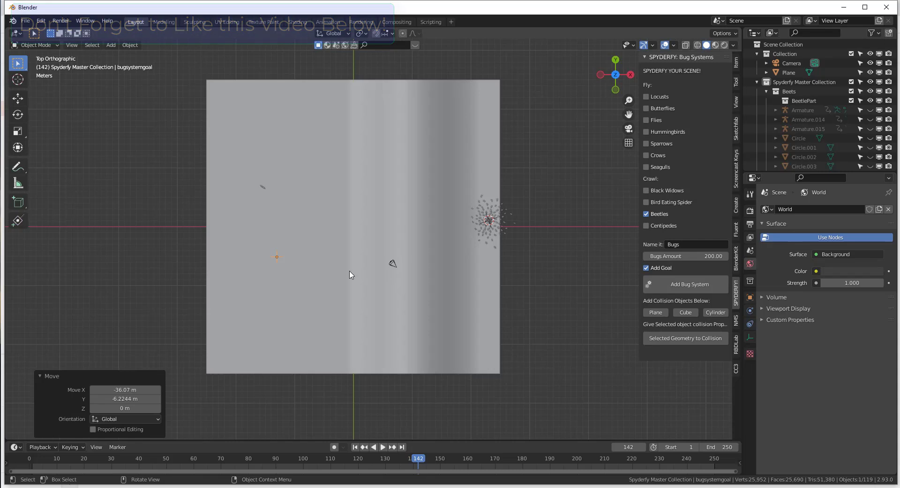
# Move the Goal rule to the top of the Bug System's Boid Brain list.
pyautogui.click(489, 219)
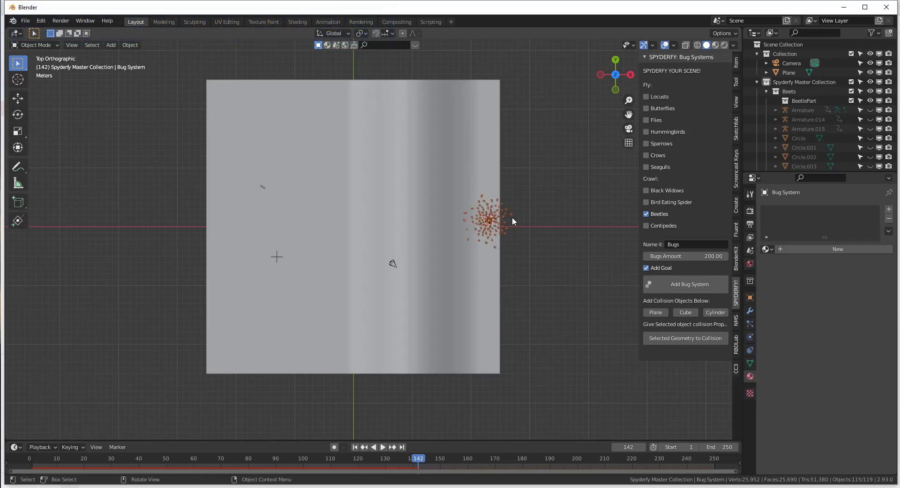
pyautogui.click(750, 324)
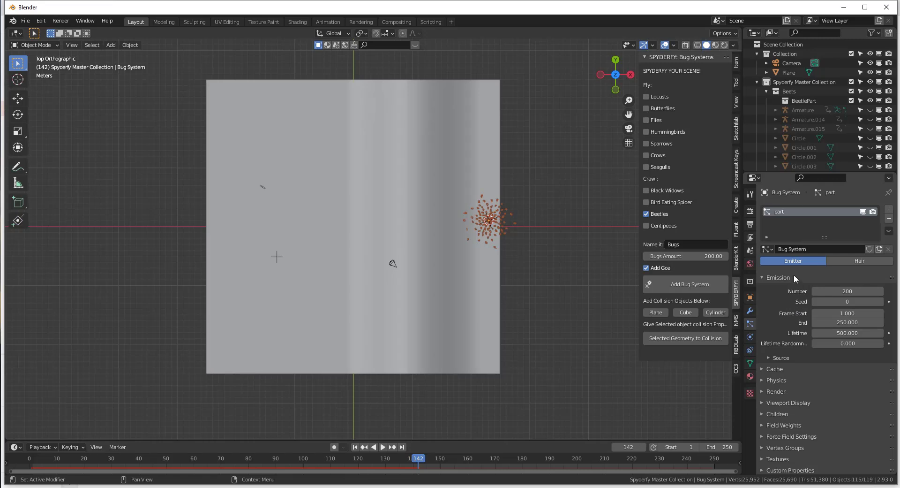
pyautogui.scroll(-1, 795, 300)
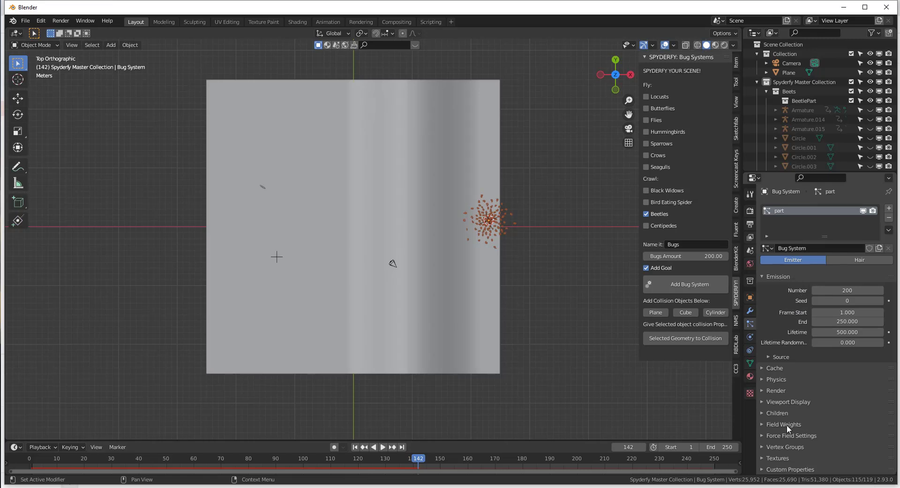
pyautogui.click(775, 378)
pyautogui.scroll(-5, 786, 356)
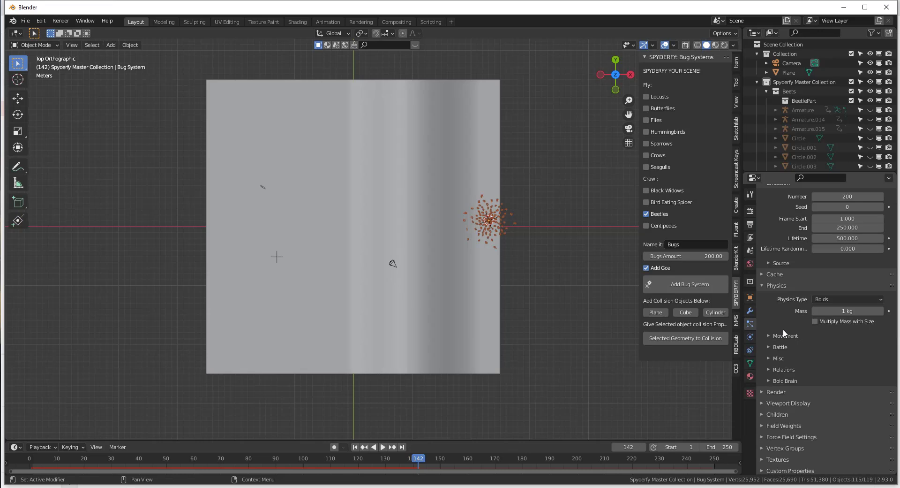
pyautogui.click(781, 381)
pyautogui.scroll(-2, 798, 363)
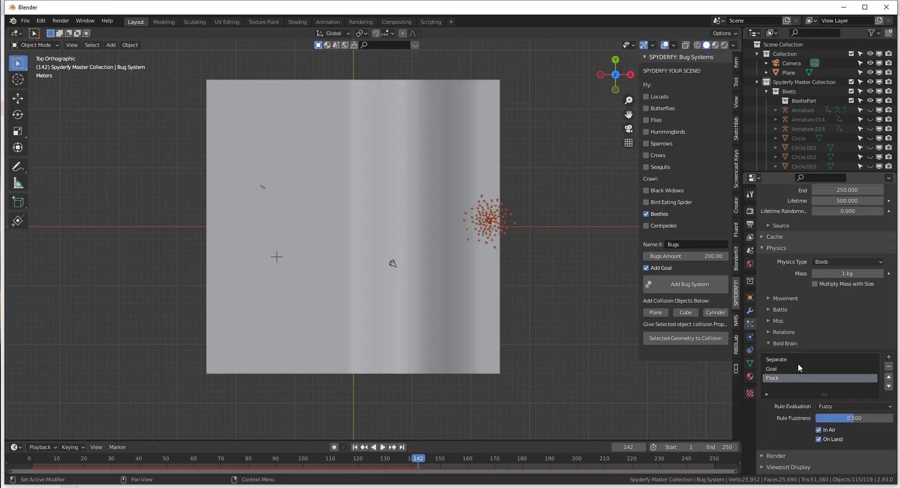
pyautogui.click(772, 369)
pyautogui.click(888, 377)
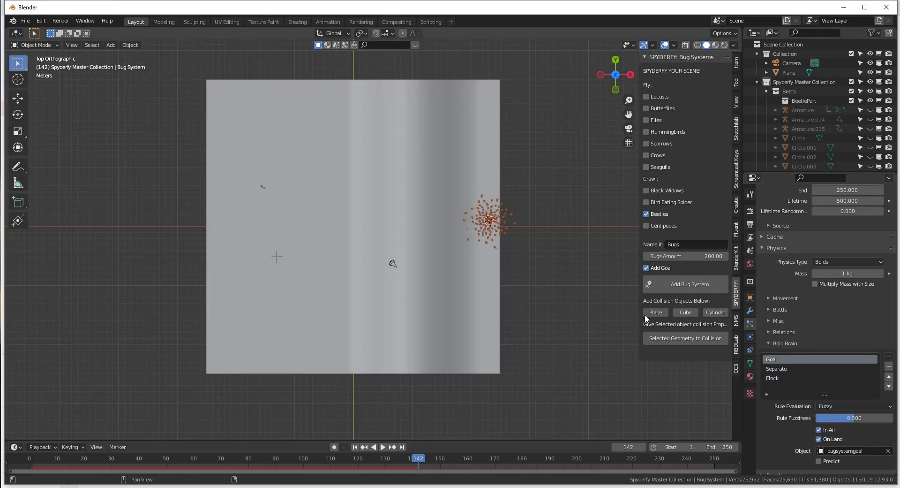
pyautogui.moveTo(396, 228)
pyautogui.mouseDown(button='middle')
pyautogui.moveTo(476, 179)
pyautogui.moveTo(502, 270)
pyautogui.moveTo(459, 264)
pyautogui.moveTo(321, 442)
pyautogui.mouseUp(button='middle')
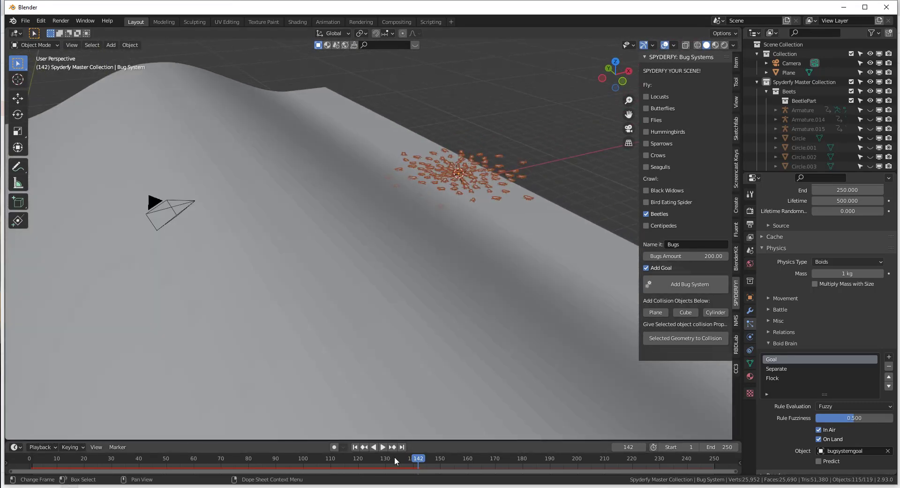
# Play the swarm from the start as beetles trail toward the left goal, then return to frame 1.
pyautogui.moveTo(420, 459); pyautogui.dragTo(29, 460)
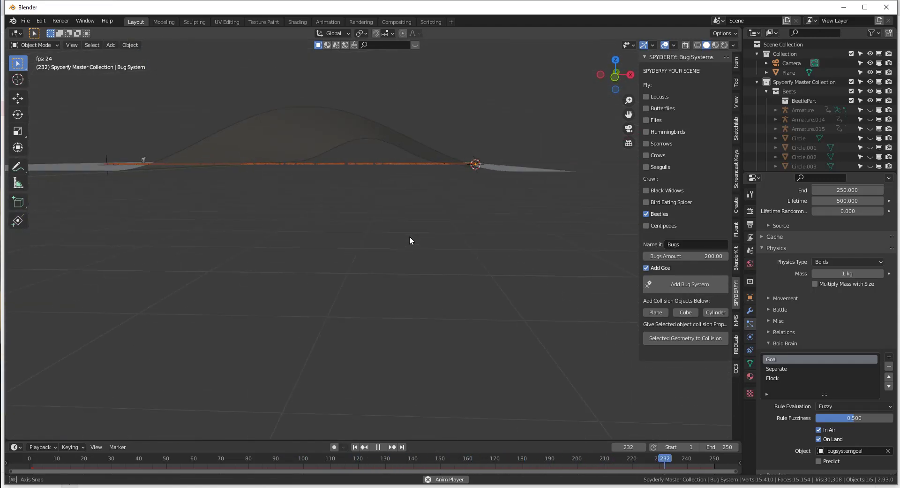
pyautogui.moveTo(420, 237); pyautogui.dragTo(468, 276, button='middle')
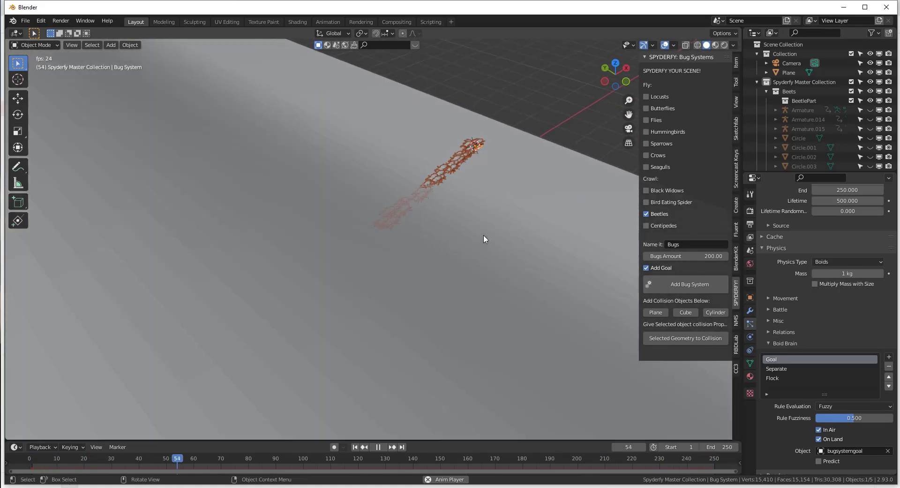
pyautogui.moveTo(483, 235)
pyautogui.mouseDown(button='middle')
pyautogui.moveTo(489, 255)
pyautogui.moveTo(458, 248)
pyautogui.moveTo(465, 227)
pyautogui.moveTo(496, 234)
pyautogui.mouseUp(button='middle')
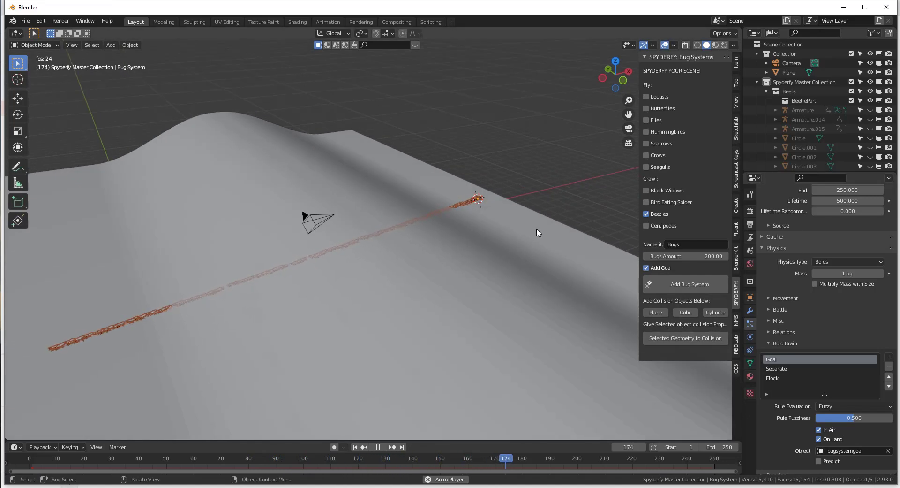
pyautogui.click(378, 447)
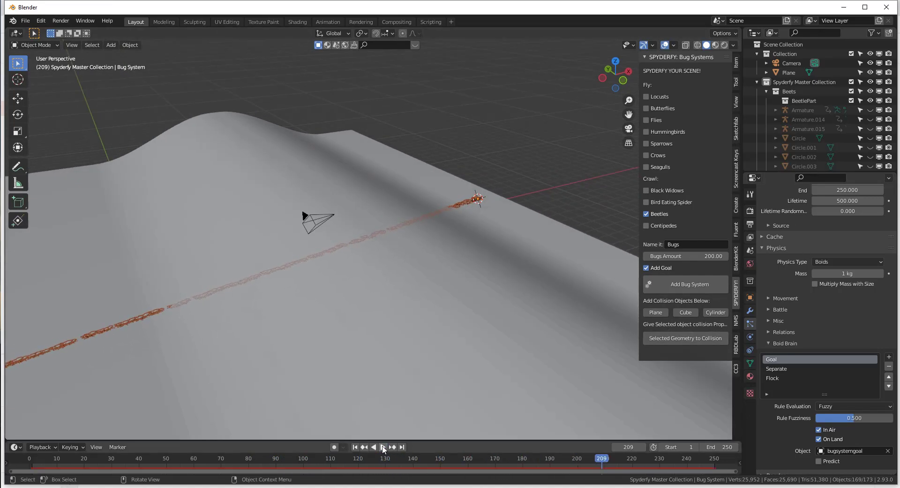
pyautogui.click(354, 448)
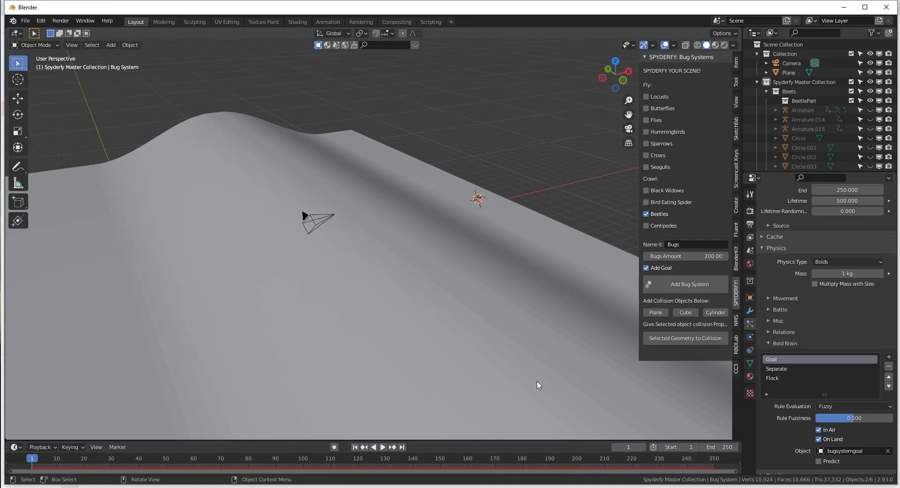
# Select Plane.001 and apply Spyderfy's Selected Geometry to Collision to it.
pyautogui.scroll(-5, 538, 385)
pyautogui.click(484, 256)
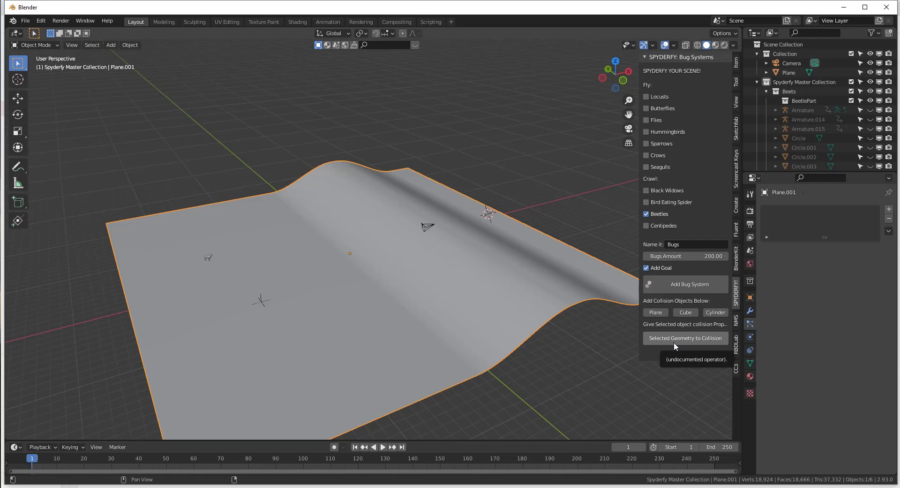
pyautogui.scroll(6, 498, 240)
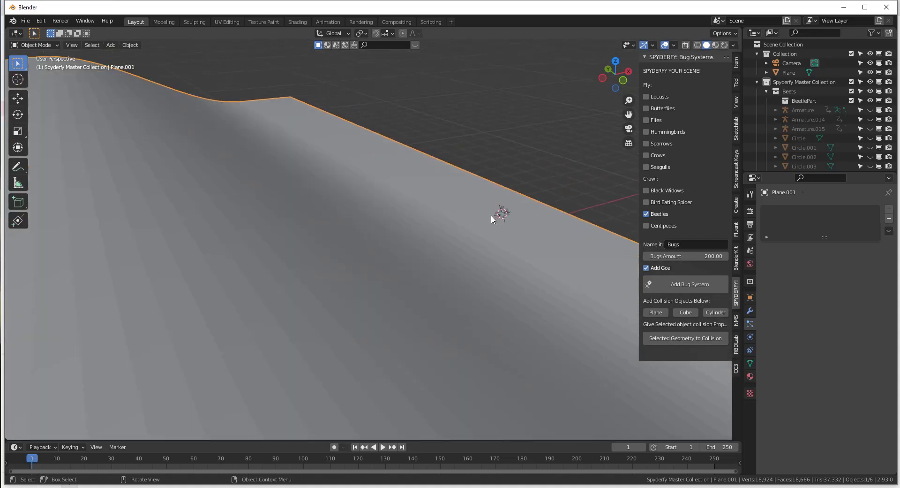
pyautogui.scroll(-2, 502, 220)
pyautogui.click(678, 342)
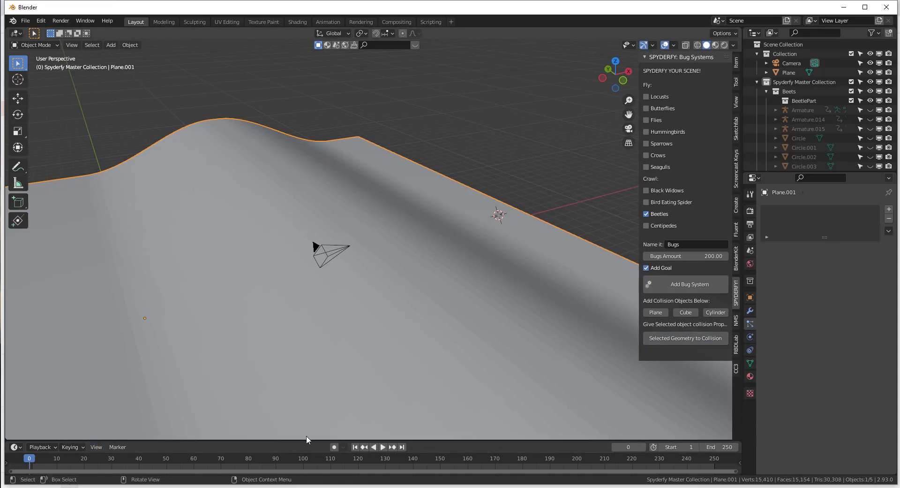
# Play the animation and follow the beetles crawling over the collision-enabled hills past frame 169.
pyautogui.click(379, 447)
pyautogui.scroll(2, 500, 235)
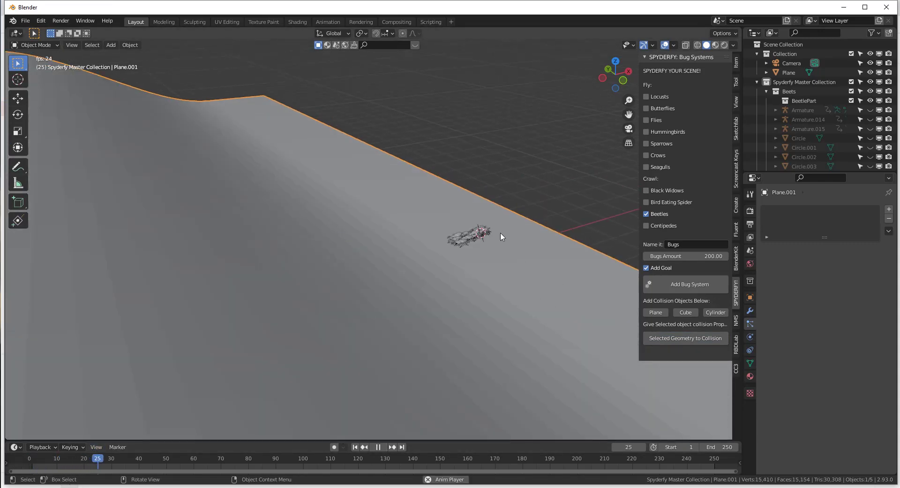
pyautogui.scroll(-2, 497, 242)
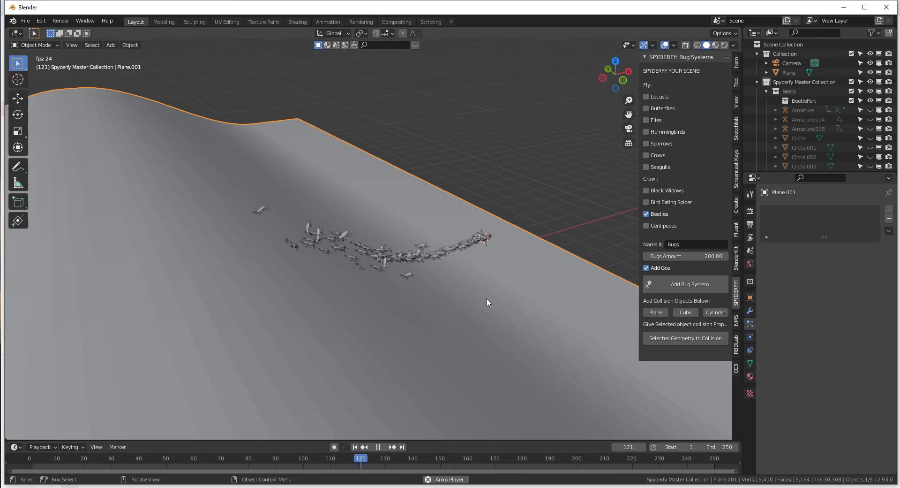
pyautogui.scroll(-3, 478, 288)
pyautogui.moveTo(324, 301); pyautogui.dragTo(343, 301, button='middle')
pyautogui.scroll(4, 389, 328)
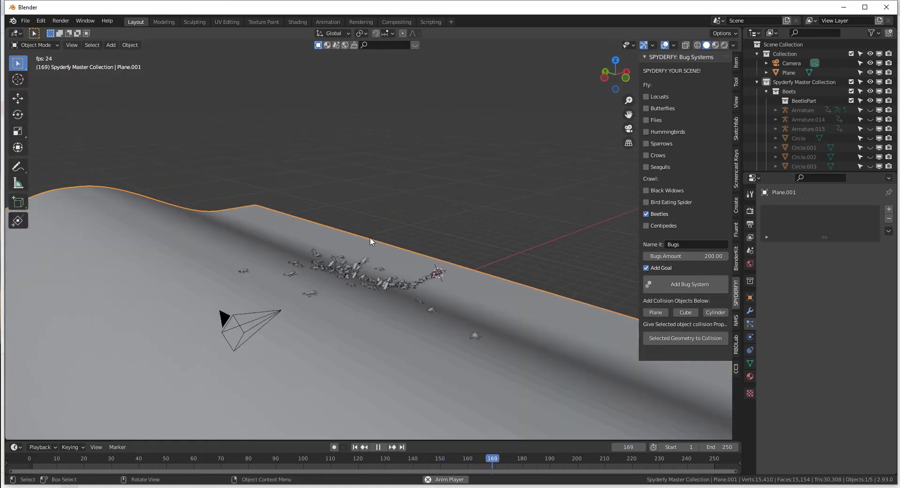
# Select all objects in the scene with A while the swarm loops.
pyautogui.scroll(-3, 425, 314)
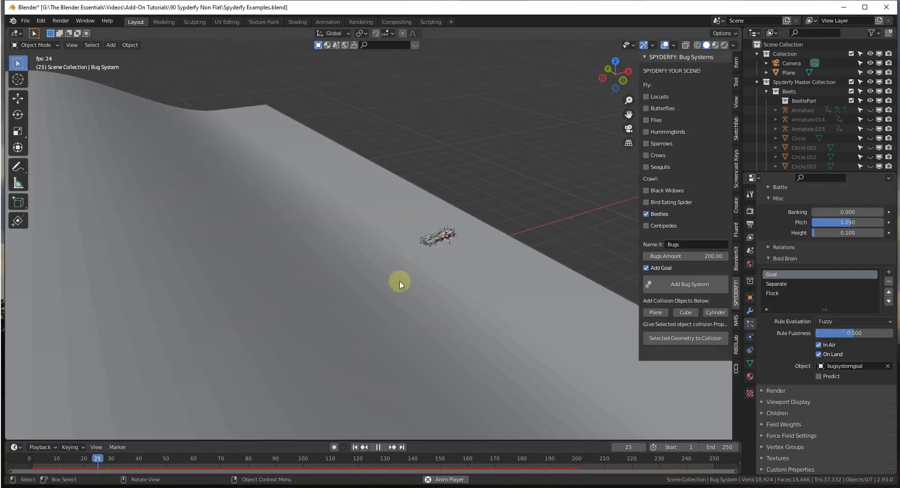
pyautogui.scroll(3, 341, 260)
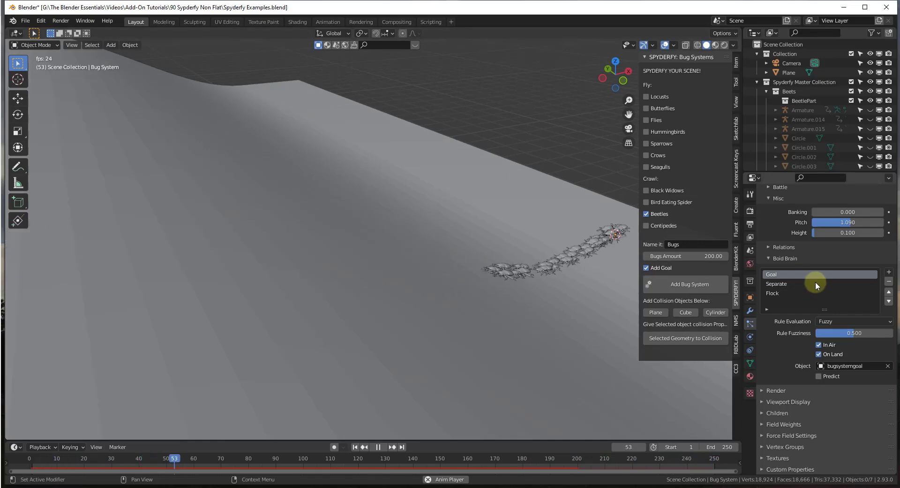
pyautogui.press('a')
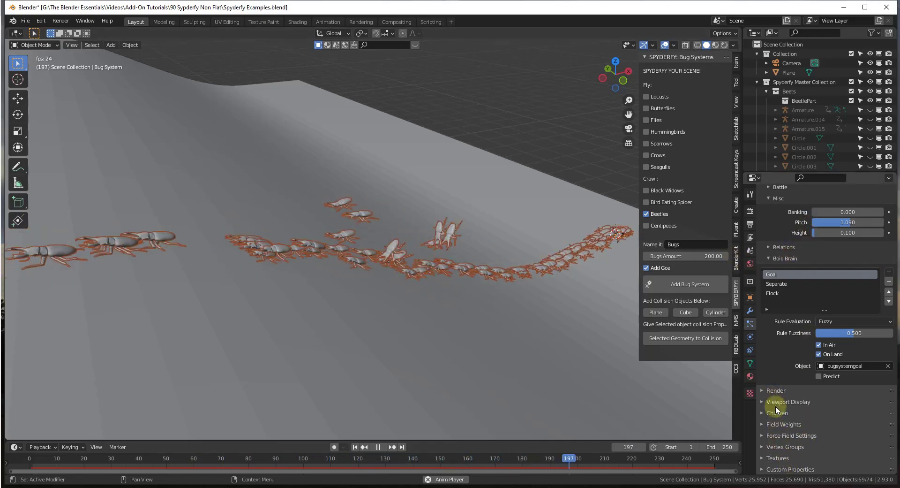
# Raise the Bugs particle Render scale from 0.260 to 1.400 to enlarge the beetles.
pyautogui.click(775, 390)
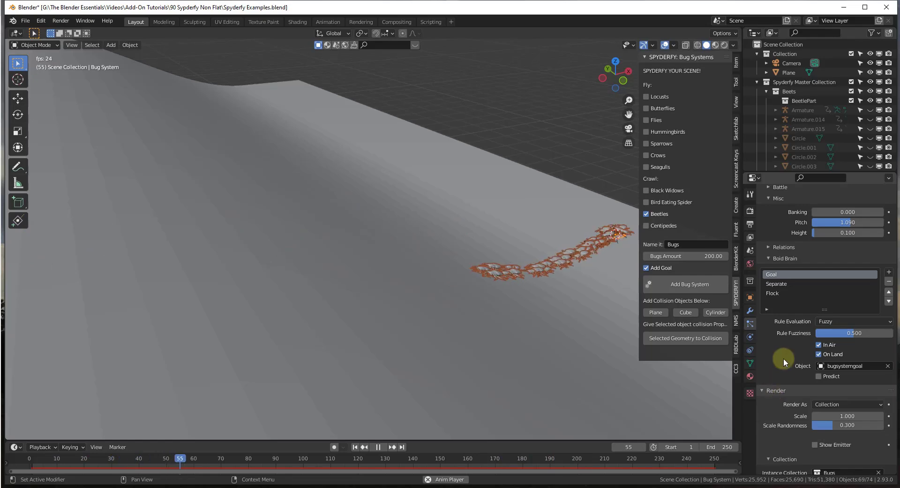
pyautogui.scroll(-3, 784, 358)
pyautogui.moveTo(829, 359); pyautogui.dragTo(845, 360)
pyautogui.moveTo(609, 328); pyautogui.dragTo(510, 281, button='middle')
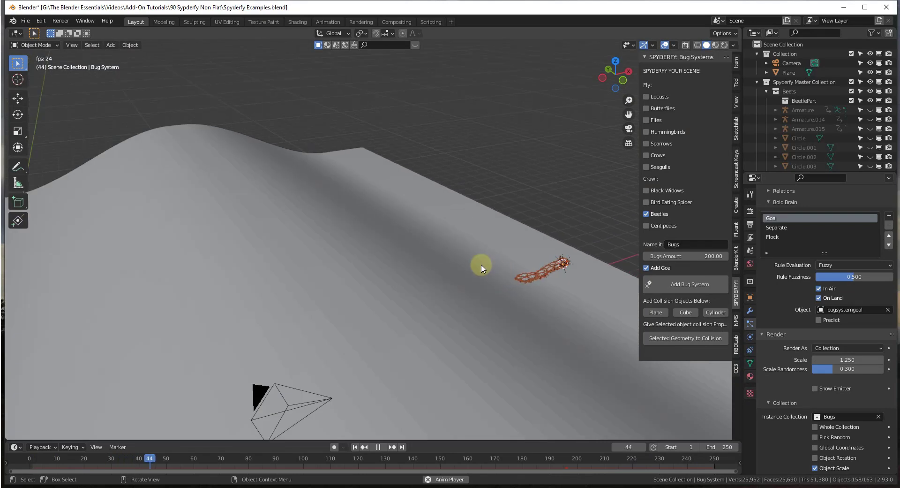
pyautogui.moveTo(847, 360); pyautogui.dragTo(796, 364)
pyautogui.moveTo(519, 285); pyautogui.dragTo(565, 265, button='middle')
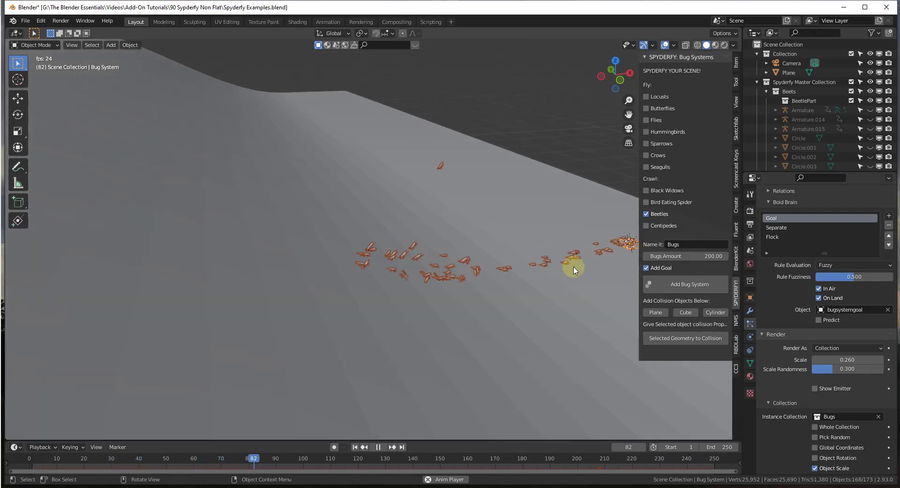
pyautogui.scroll(-4, 602, 296)
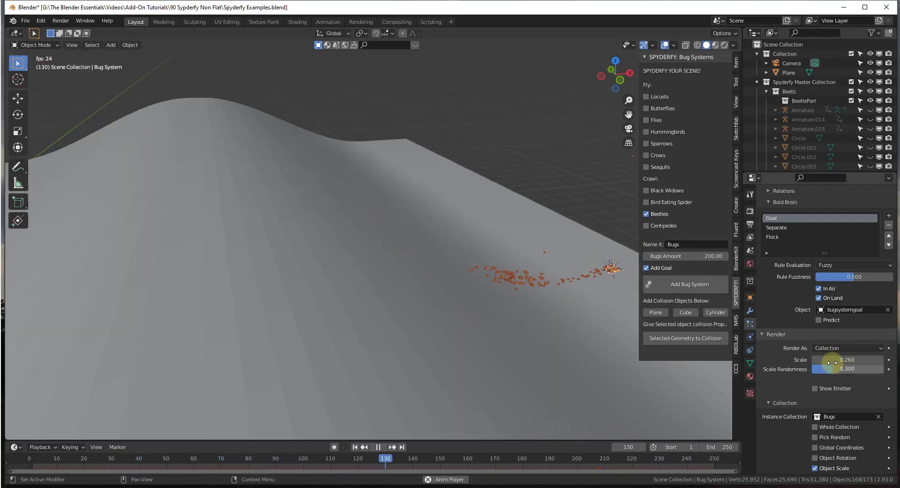
pyautogui.moveTo(832, 362); pyautogui.dragTo(891, 360)
pyautogui.moveTo(382, 277); pyautogui.dragTo(404, 283, button='middle')
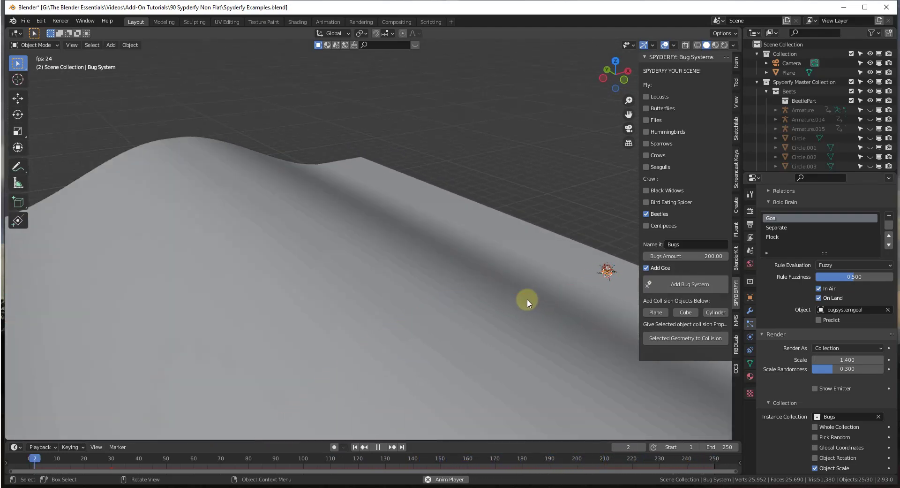
# Enable Predict in the Boid Brain goal settings.
pyautogui.scroll(-3, 582, 287)
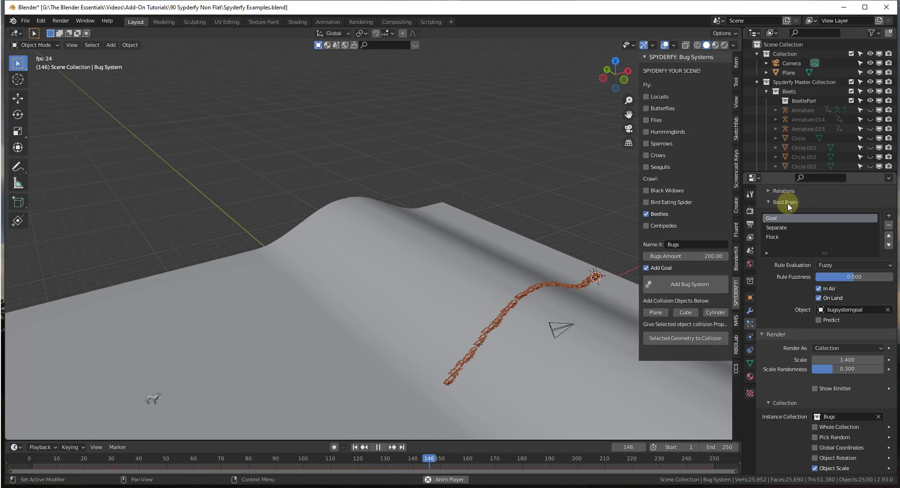
pyautogui.moveTo(642, 300); pyautogui.dragTo(605, 368, button='middle')
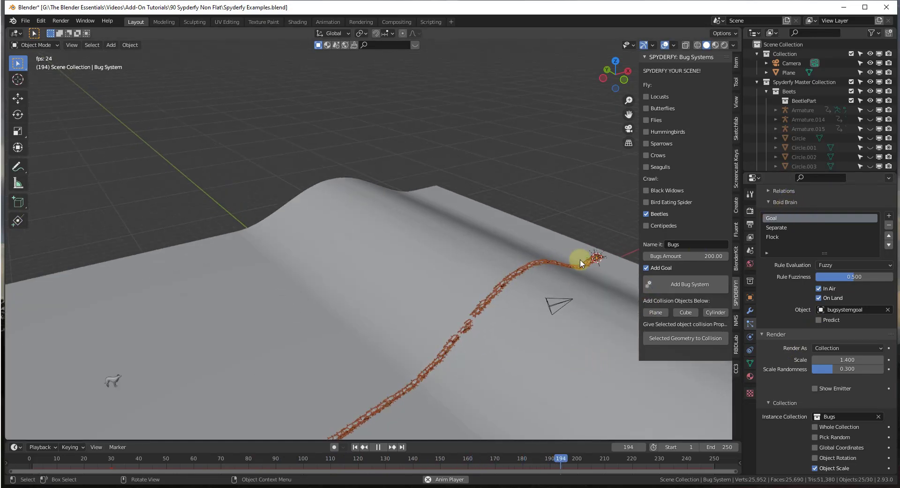
pyautogui.scroll(-3, 581, 263)
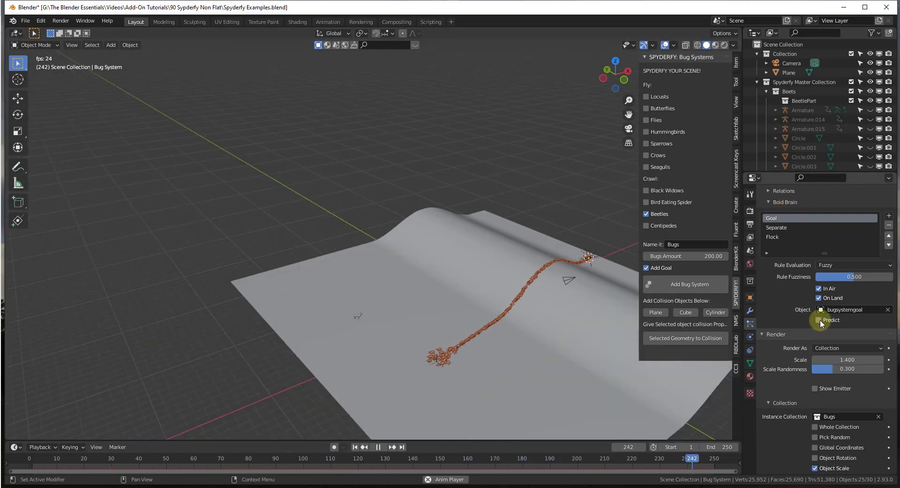
pyautogui.click(819, 320)
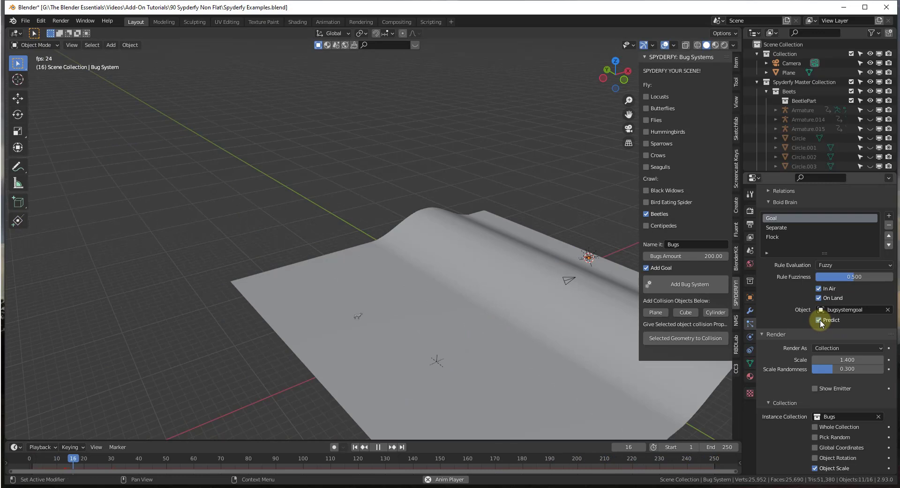
# Move the goal empty in XY to X -6.3877 m, Y -0.1263 m.
pyautogui.click(438, 362)
pyautogui.scroll(3, 507, 345)
pyautogui.scroll(-1, 437, 355)
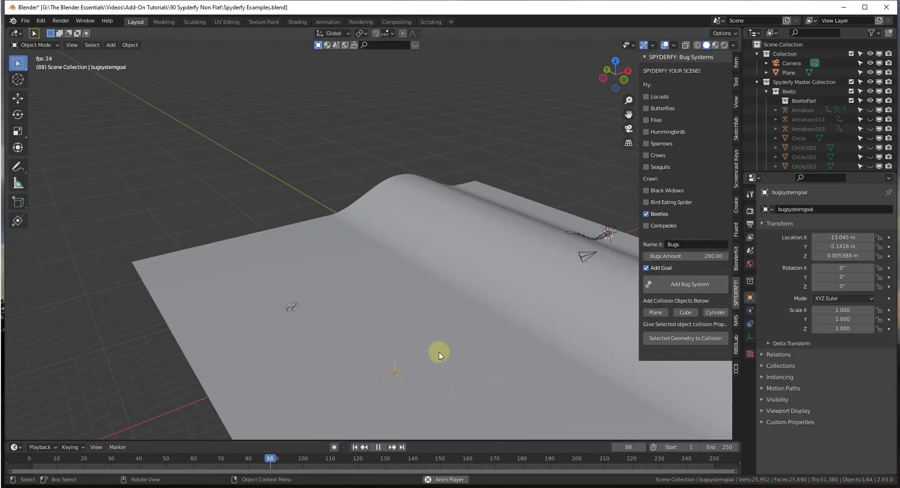
pyautogui.press('g')
pyautogui.hotkey('shift', 'z')
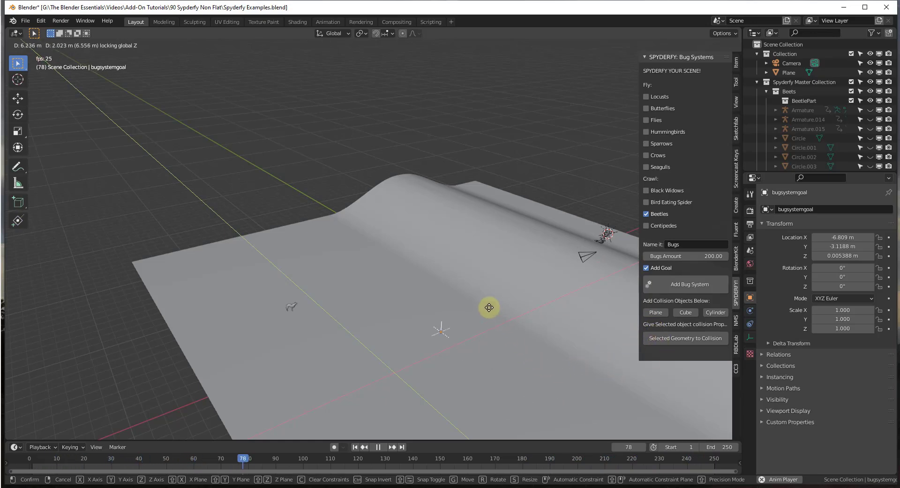
pyautogui.click(592, 284)
pyautogui.scroll(3, 592, 285)
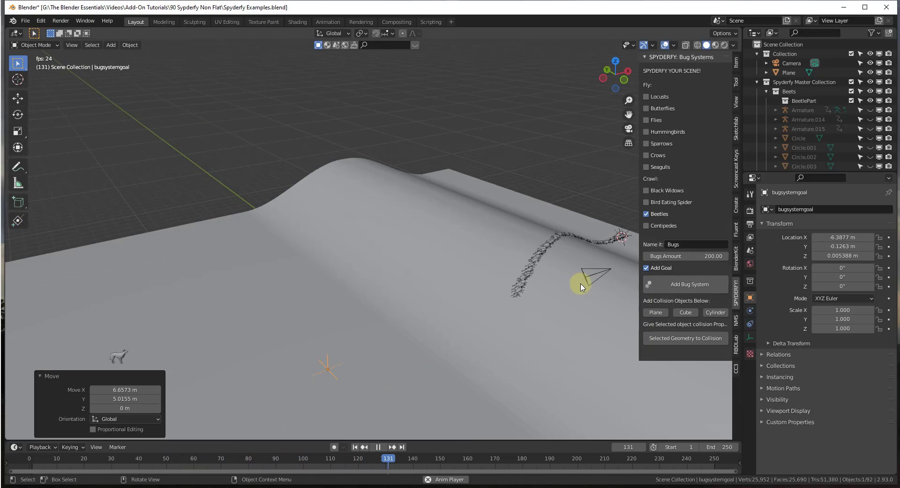
pyautogui.scroll(2, 565, 259)
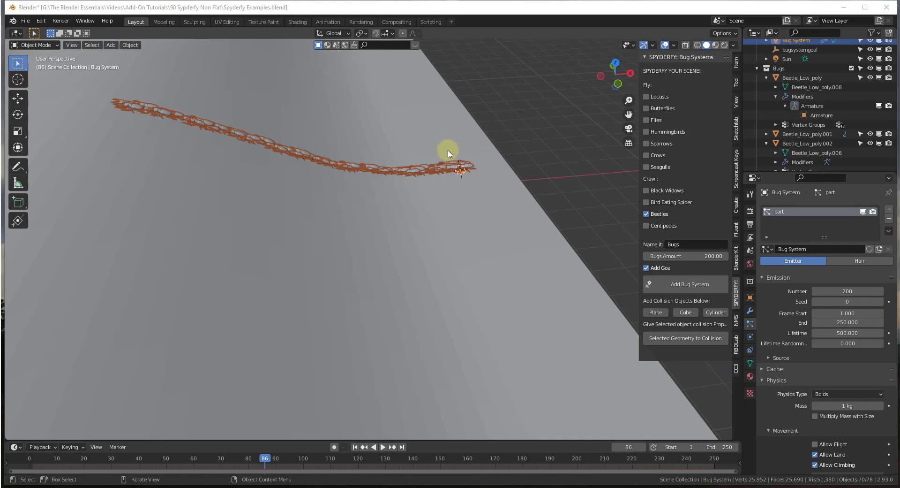
# Stop playback and raise the bug emitter 2.5812 m along Z.
pyautogui.moveTo(449, 154); pyautogui.dragTo(469, 159, button='middle')
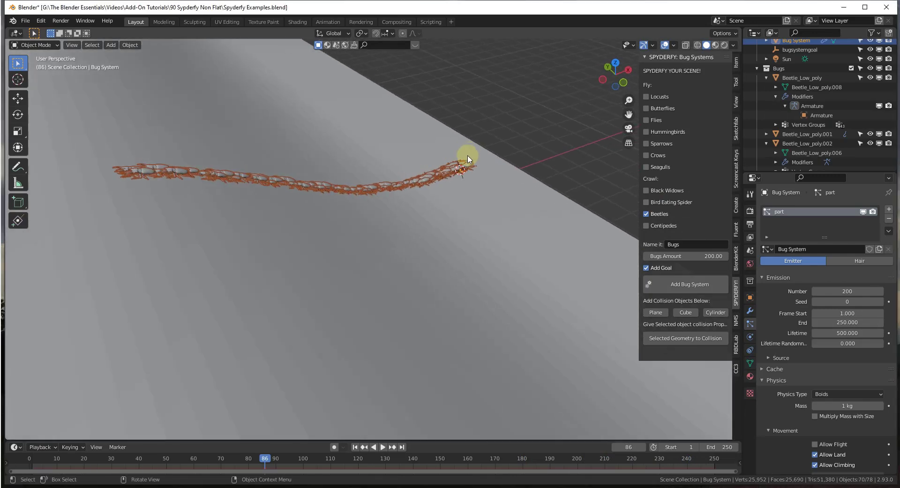
pyautogui.scroll(-3, 458, 165)
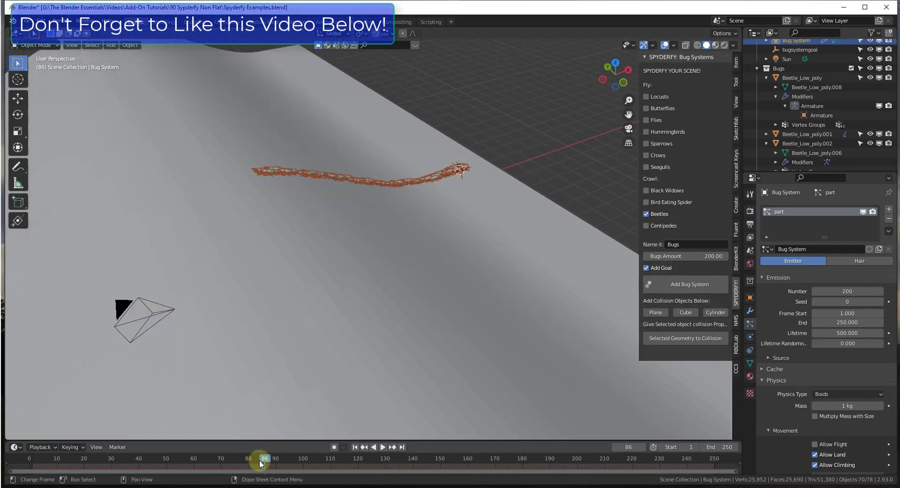
pyautogui.press('Escape')
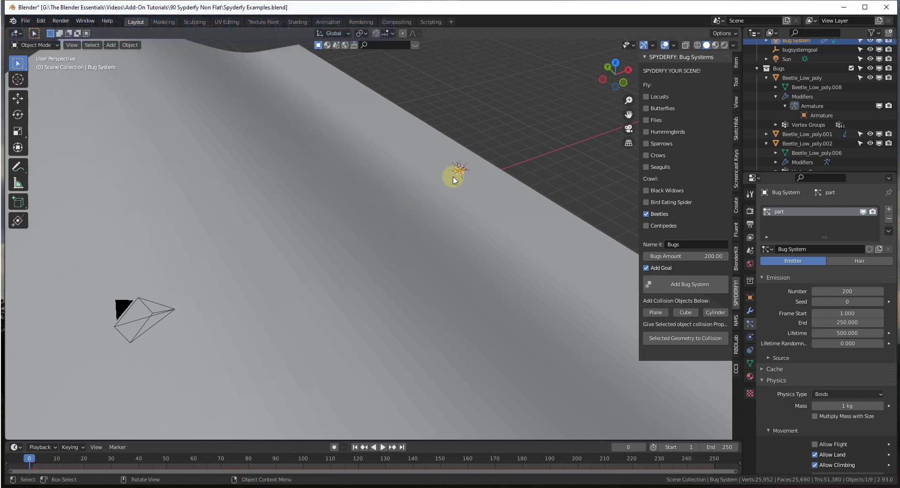
pyautogui.scroll(3, 461, 171)
pyautogui.press('g')
pyautogui.press('z')
pyautogui.click(490, 98)
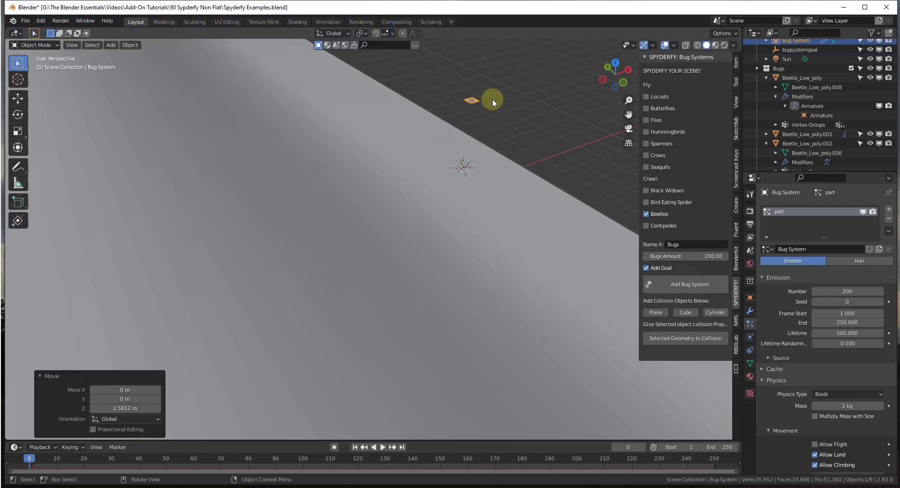
pyautogui.moveTo(493, 99); pyautogui.dragTo(492, 125, button='middle')
# Stretch the emitter to a Y scale of 41.077, forming a long bar.
pyautogui.press('s')
pyautogui.press('x')
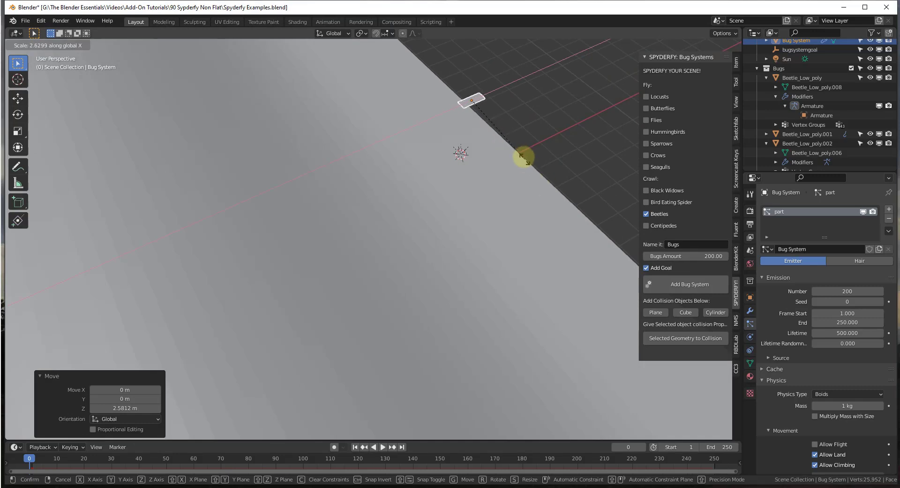
pyautogui.click(554, 231)
pyautogui.scroll(-4, 464, 117)
pyautogui.moveTo(463, 117)
pyautogui.mouseDown(button='middle')
pyautogui.moveTo(468, 101)
pyautogui.moveTo(438, 261)
pyautogui.mouseUp(button='middle')
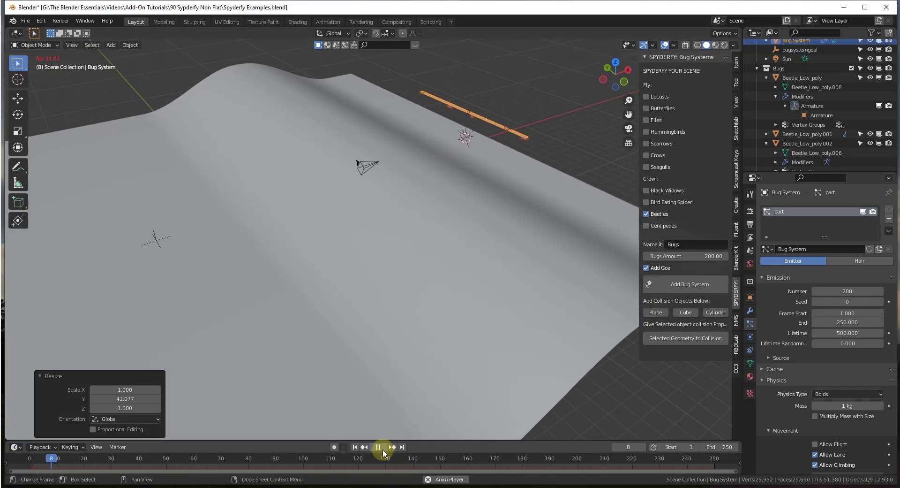
pyautogui.scroll(5, 503, 134)
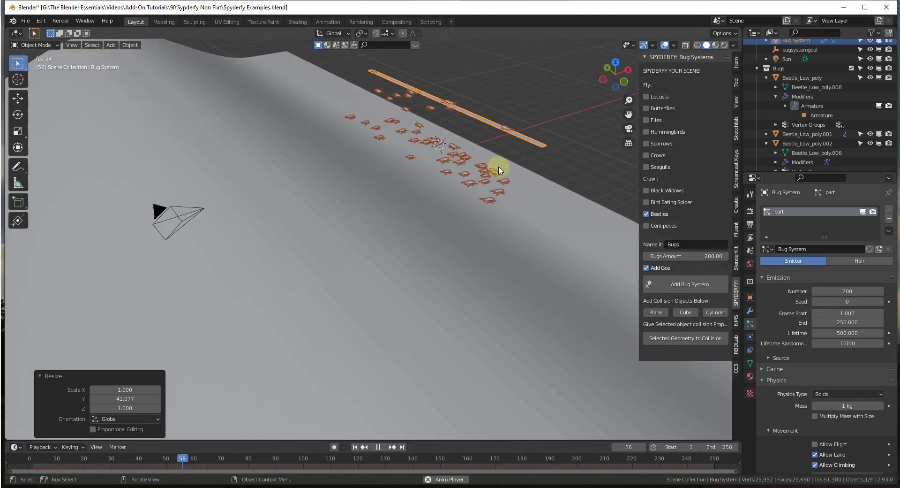
pyautogui.moveTo(477, 126); pyautogui.dragTo(337, 177, button='middle')
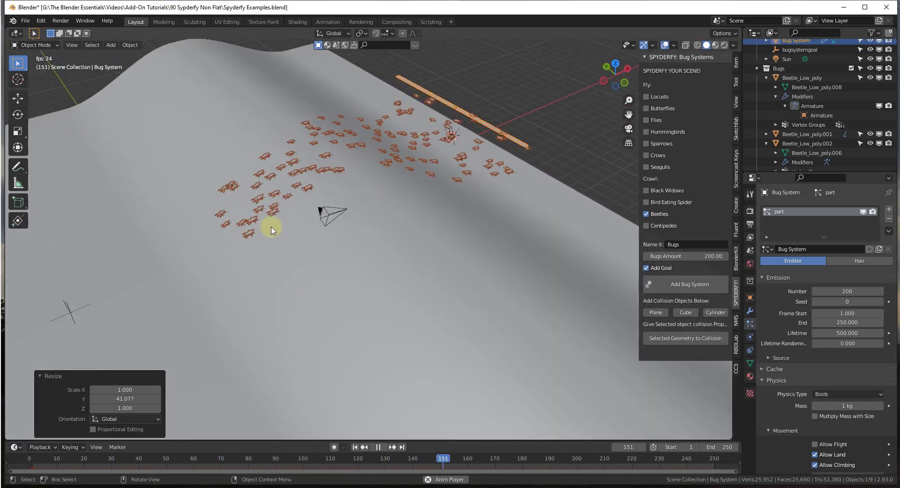
pyautogui.scroll(5, 487, 129)
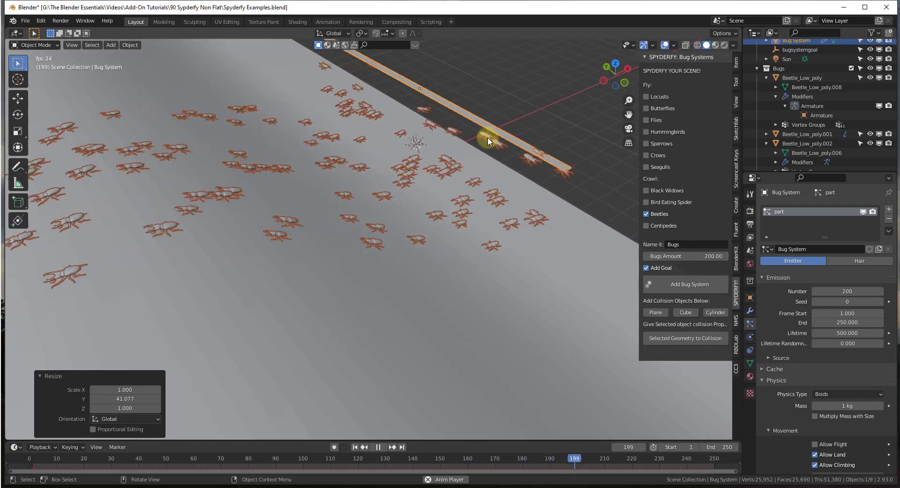
pyautogui.moveTo(488, 137)
pyautogui.mouseDown(button='middle')
pyautogui.moveTo(484, 114)
pyautogui.moveTo(464, 120)
pyautogui.moveTo(486, 132)
pyautogui.moveTo(445, 132)
pyautogui.moveTo(500, 124)
pyautogui.moveTo(513, 135)
pyautogui.moveTo(472, 134)
pyautogui.moveTo(502, 141)
pyautogui.mouseUp(button='middle')
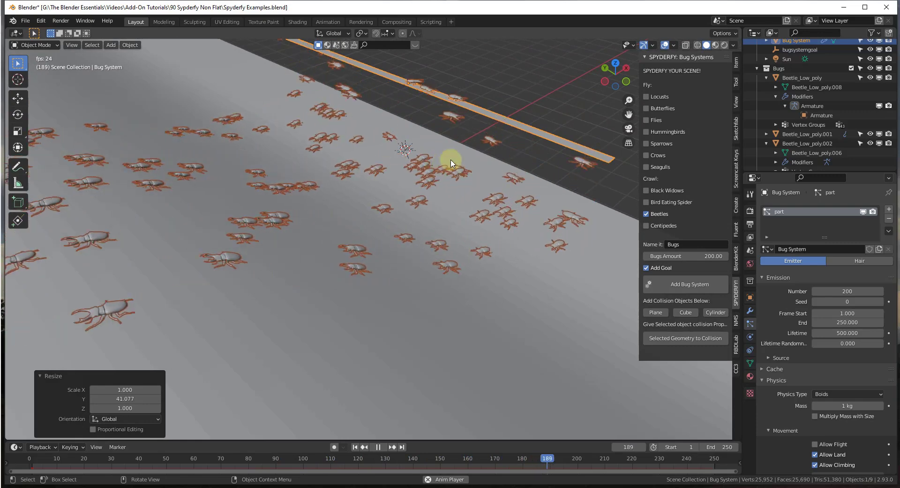
pyautogui.scroll(-5, 451, 163)
pyautogui.moveTo(487, 74)
pyautogui.mouseDown(button='middle')
pyautogui.moveTo(428, 183)
pyautogui.moveTo(476, 215)
pyautogui.moveTo(514, 155)
pyautogui.moveTo(468, 131)
pyautogui.moveTo(483, 66)
pyautogui.moveTo(514, 145)
pyautogui.moveTo(507, 140)
pyautogui.moveTo(535, 85)
pyautogui.moveTo(482, 165)
pyautogui.mouseUp(button='middle')
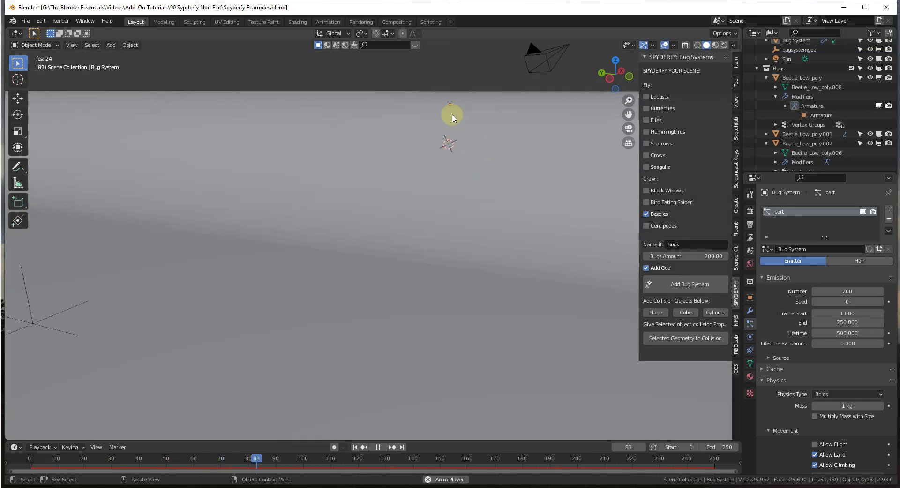